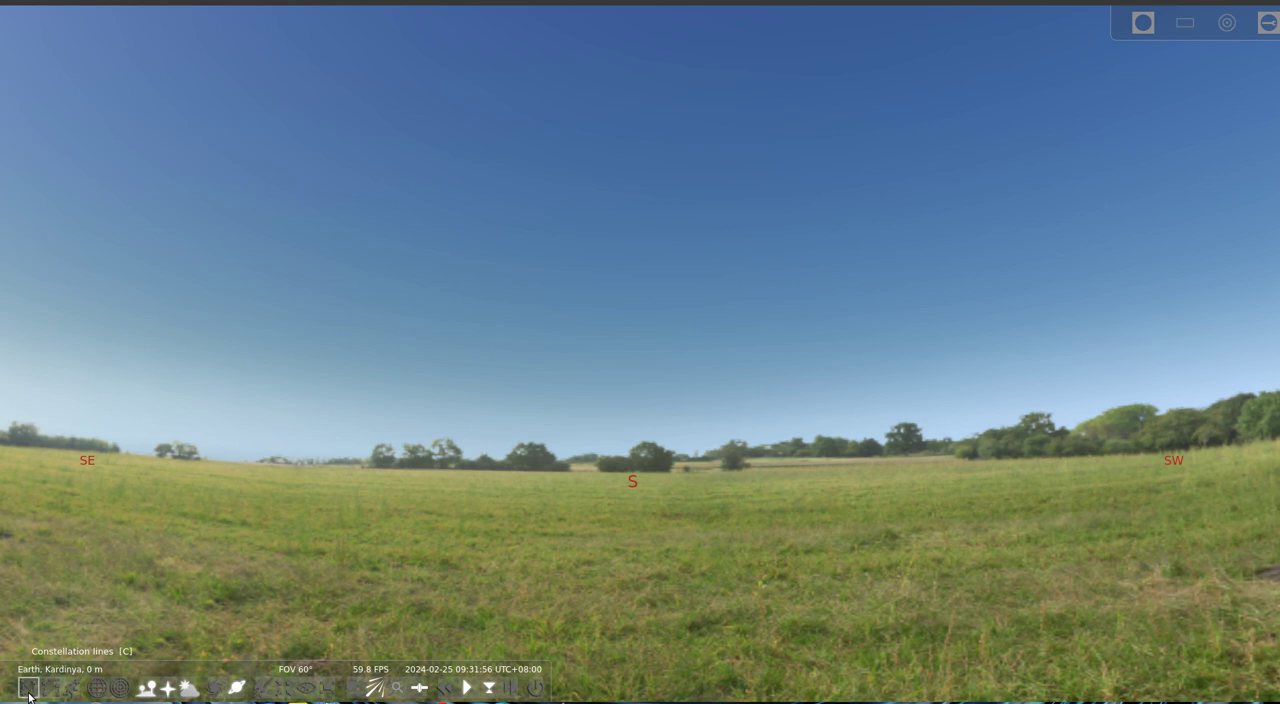
Show constellation lines, names and artwork, and turn off the atmosphere
left_click(28, 688)
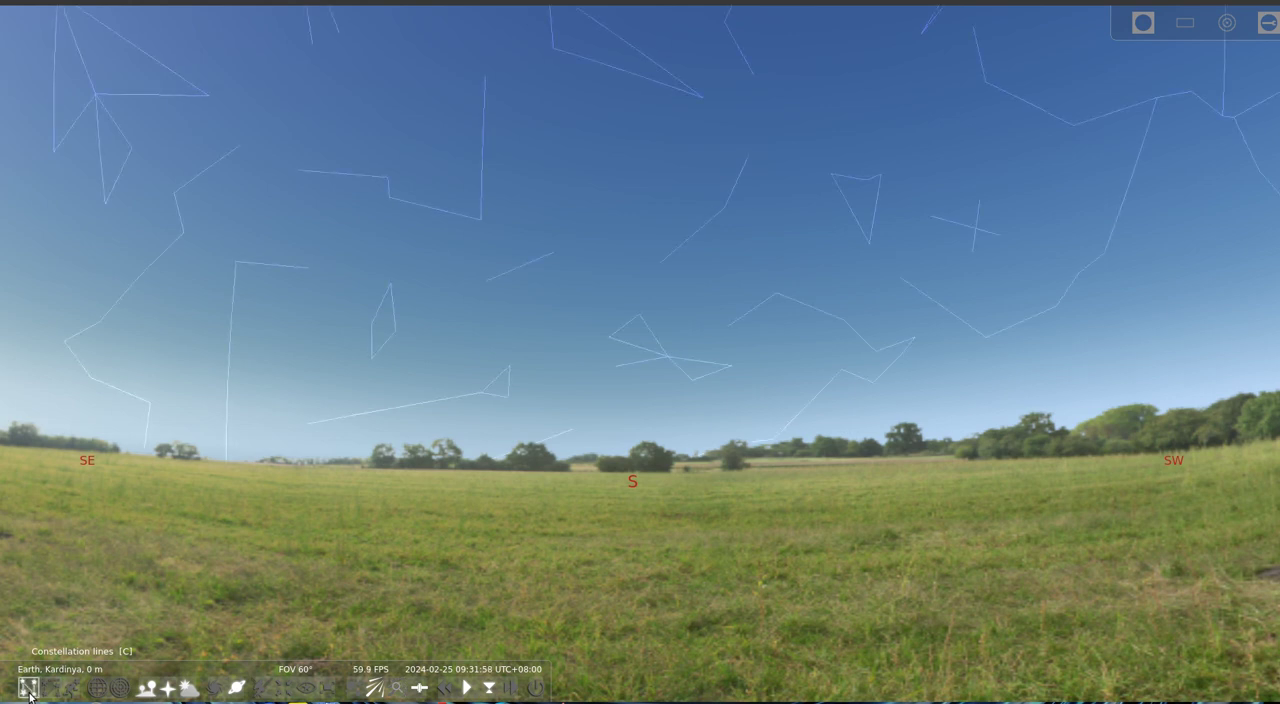
left_click(50, 689)
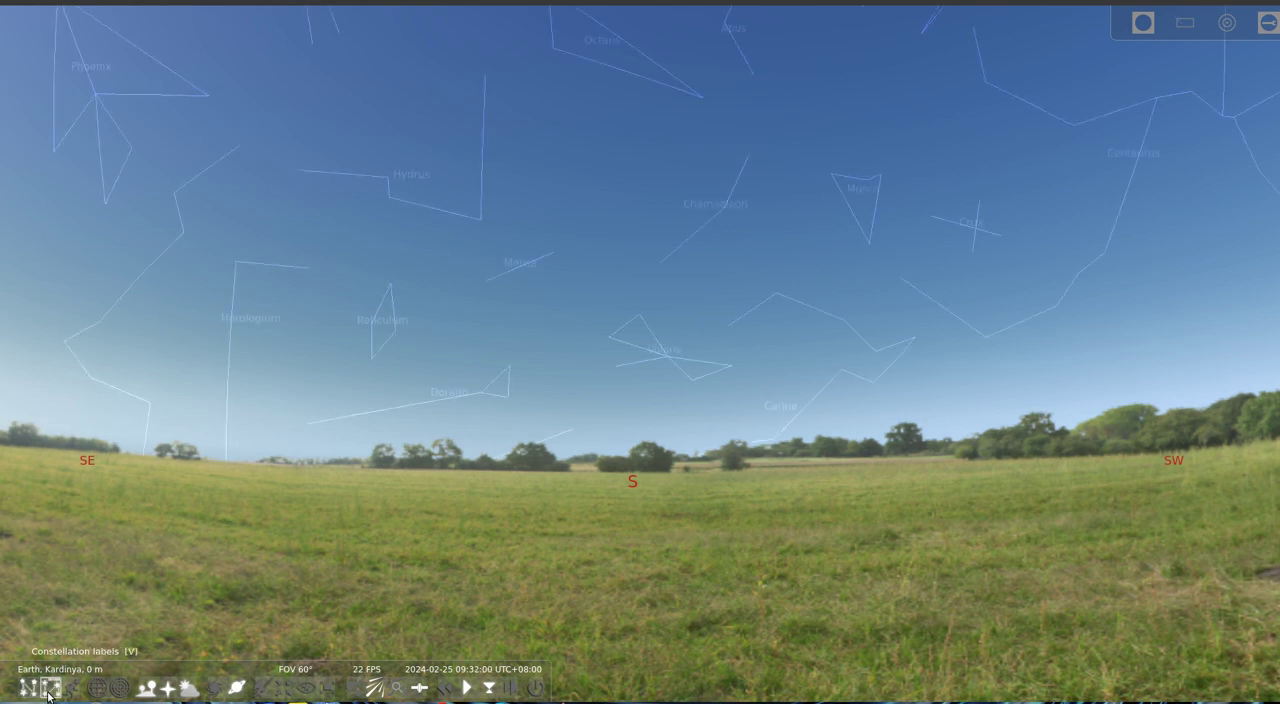
left_click(71, 690)
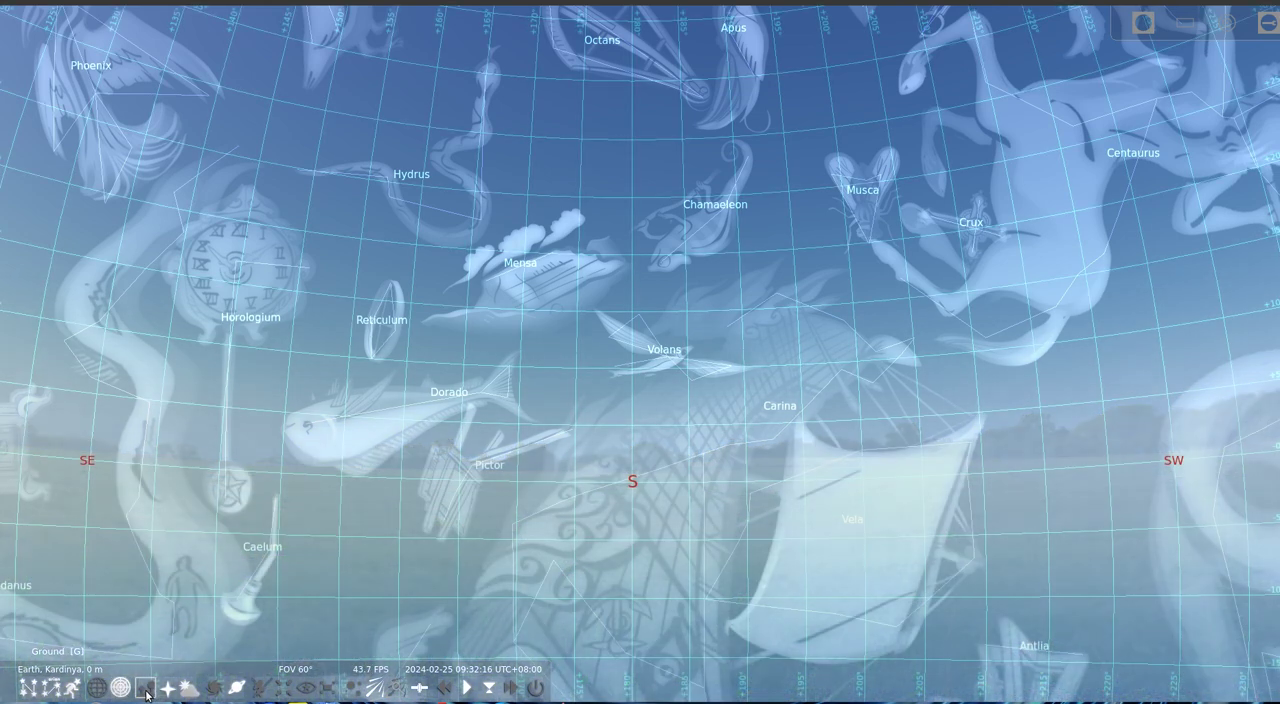
left_click(190, 688)
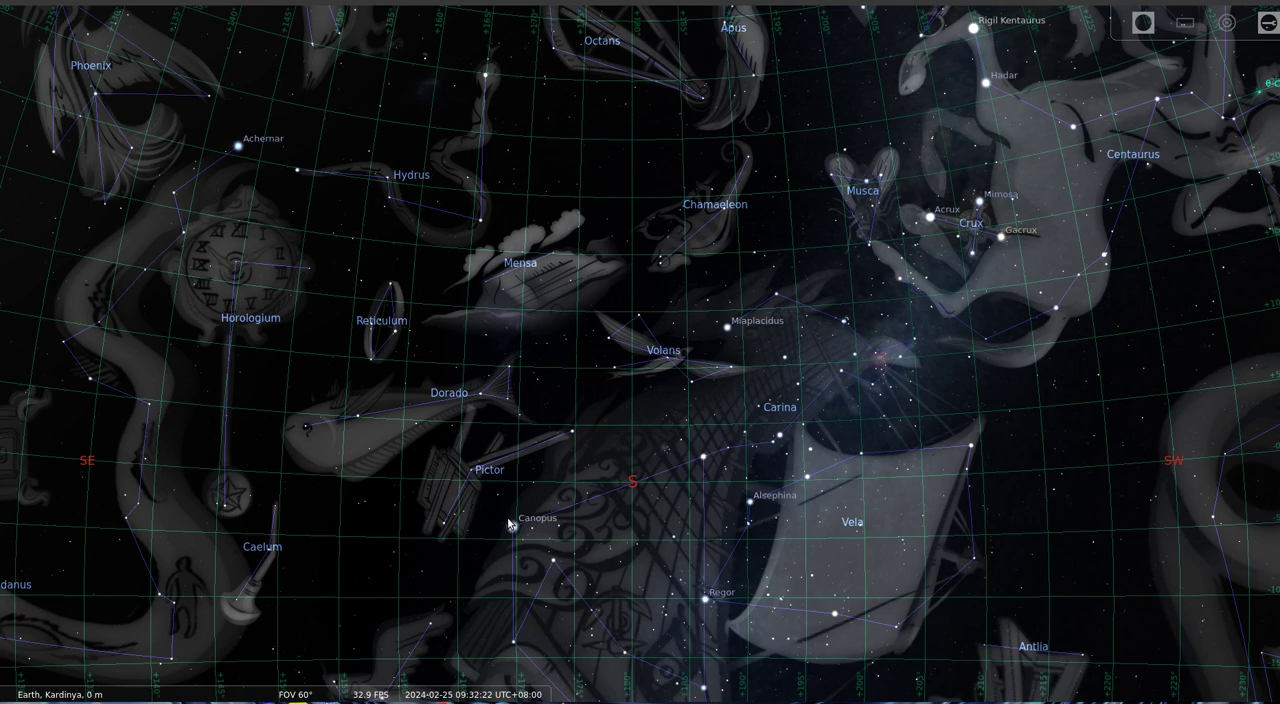
key("Up")
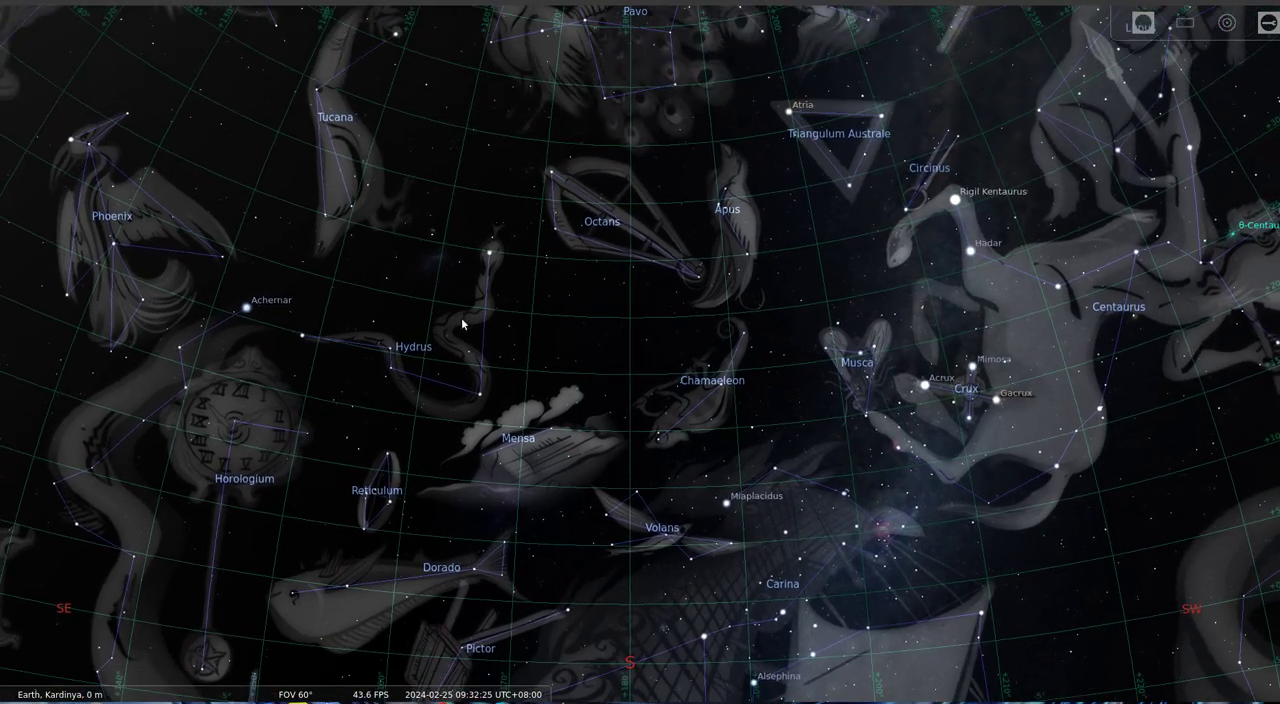
left_click_drag(462, 323, 456, 594)
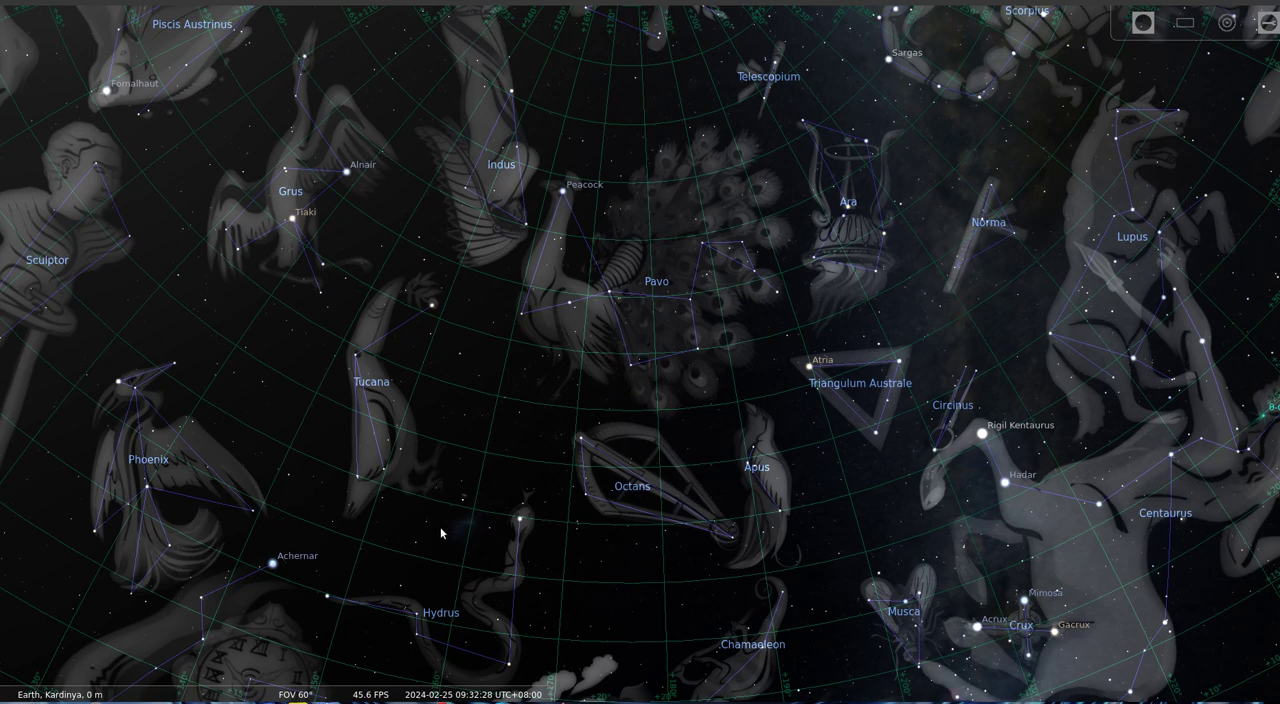
left_click_drag(425, 261, 420, 516)
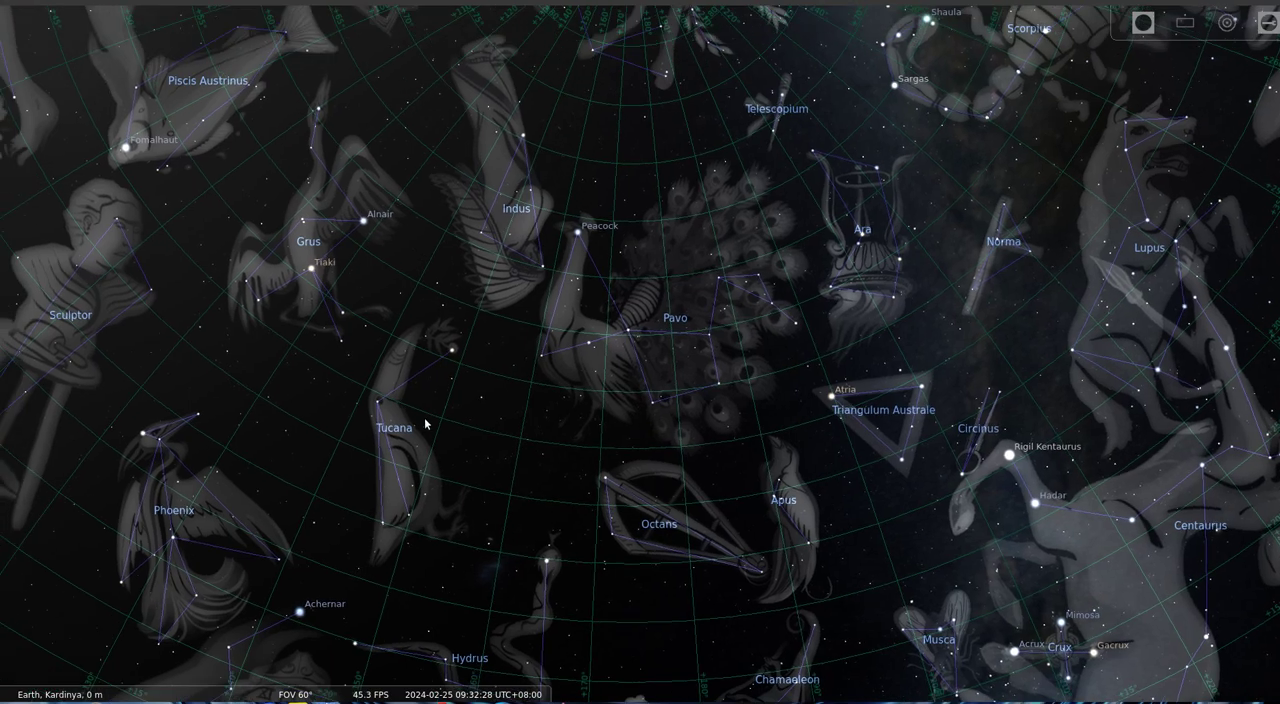
mouse_move(457, 295)
left_mouse_down()
mouse_move(445, 404)
mouse_move(461, 419)
mouse_move(504, 371)
mouse_move(510, 318)
mouse_move(450, 268)
left_mouse_up()
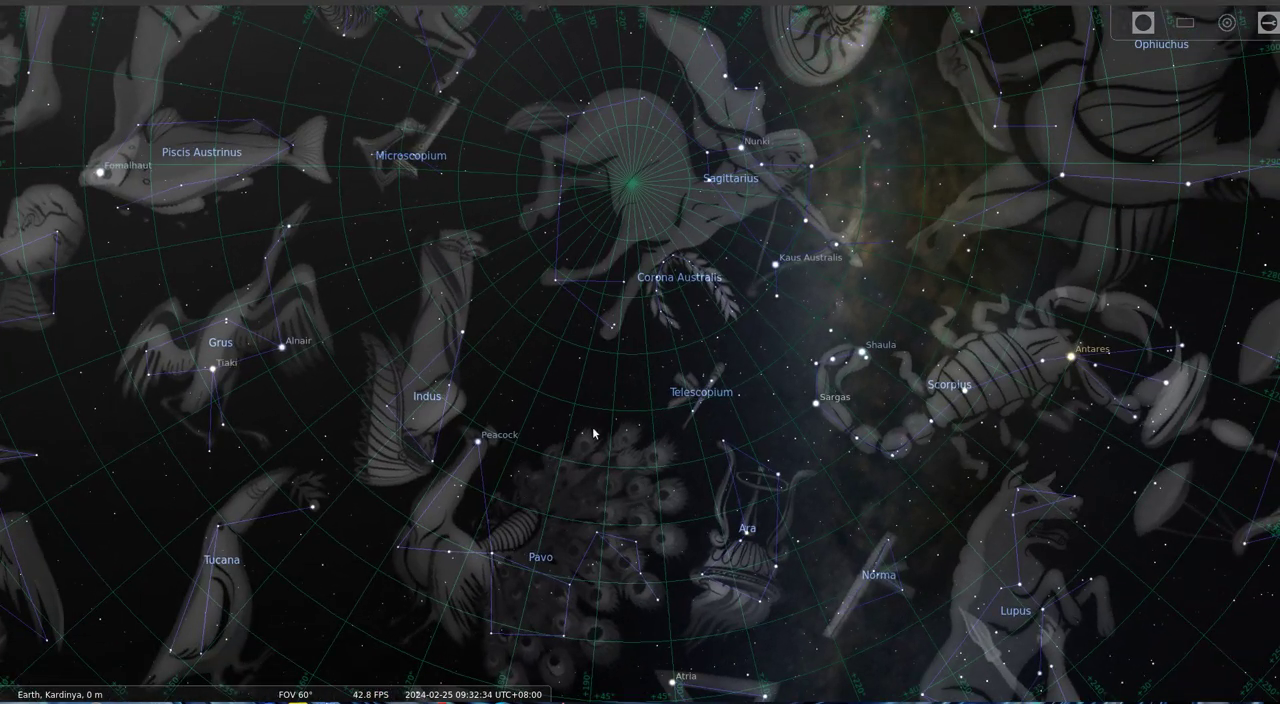
mouse_move(593, 433)
left_mouse_down()
mouse_move(665, 256)
mouse_move(576, 152)
left_mouse_up()
scroll(576, 152, "down", 1)
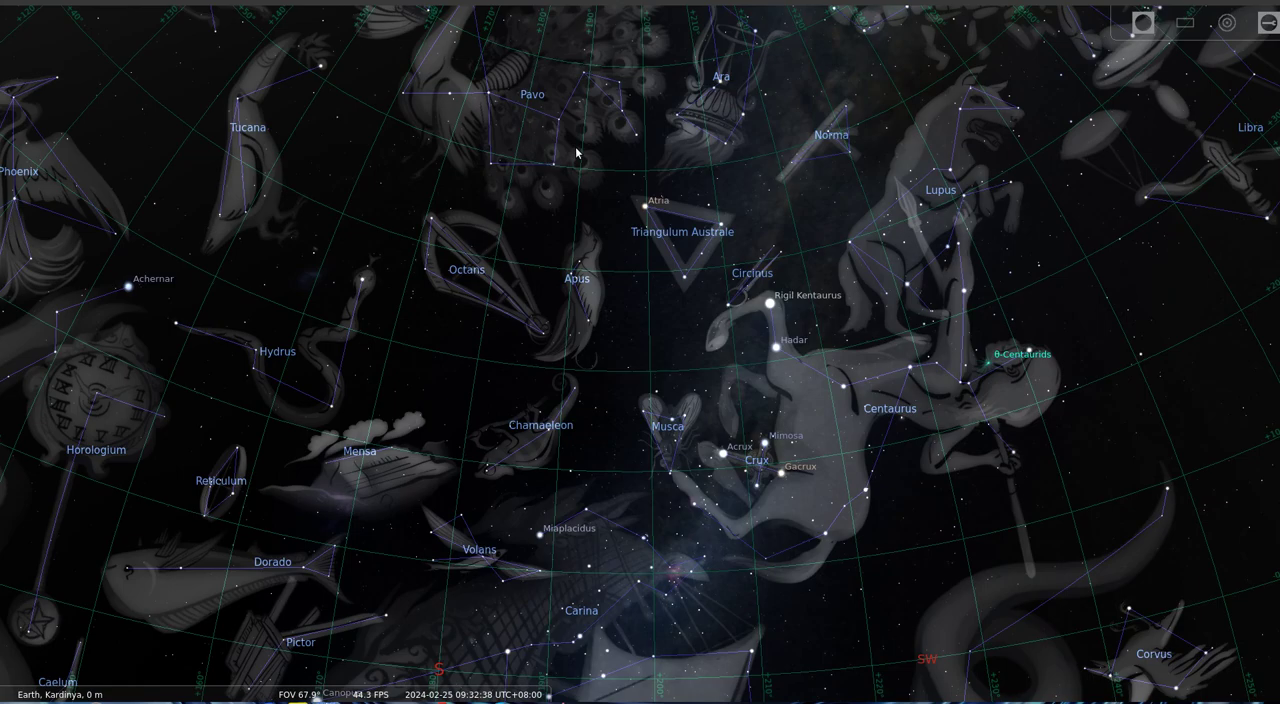
scroll(576, 152, "down", 2)
Pan the wide view to recentre the whole sky, bringing Andromeda and Perseus in
left_click_drag(659, 268, 627, 122)
scroll(627, 122, "down", 3)
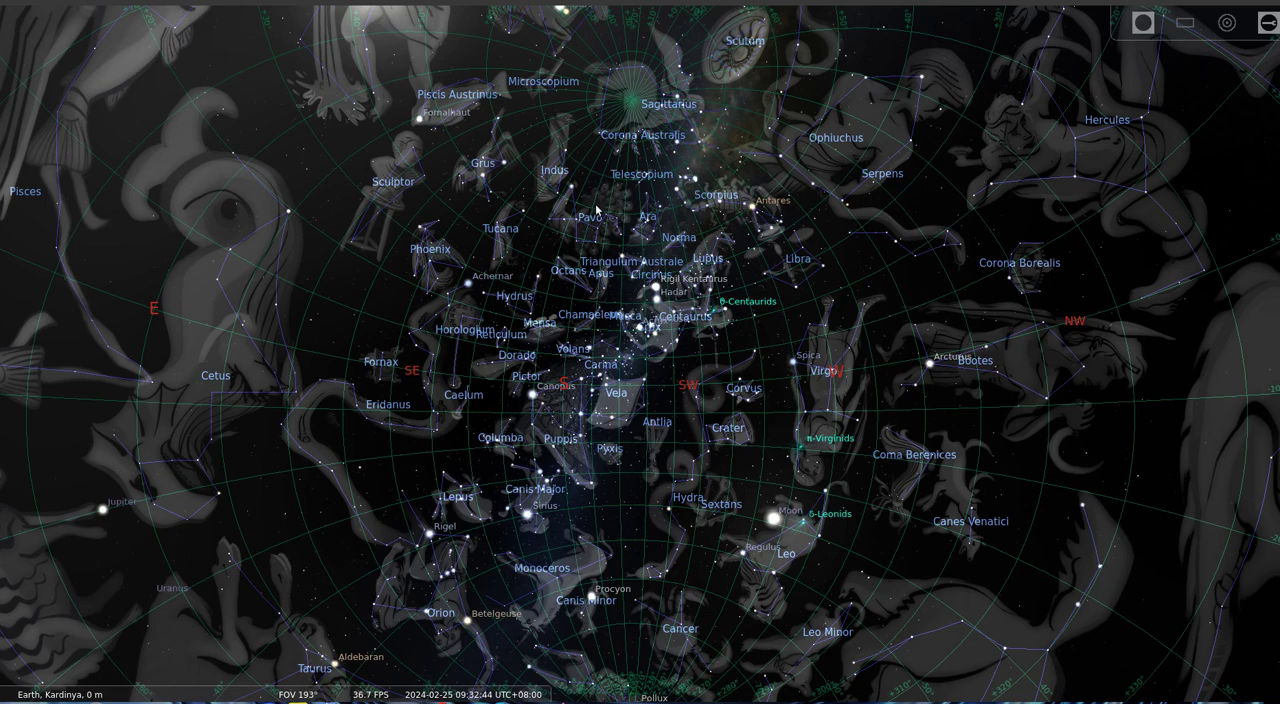
left_click_drag(597, 206, 594, 196)
scroll(594, 196, "down", 1)
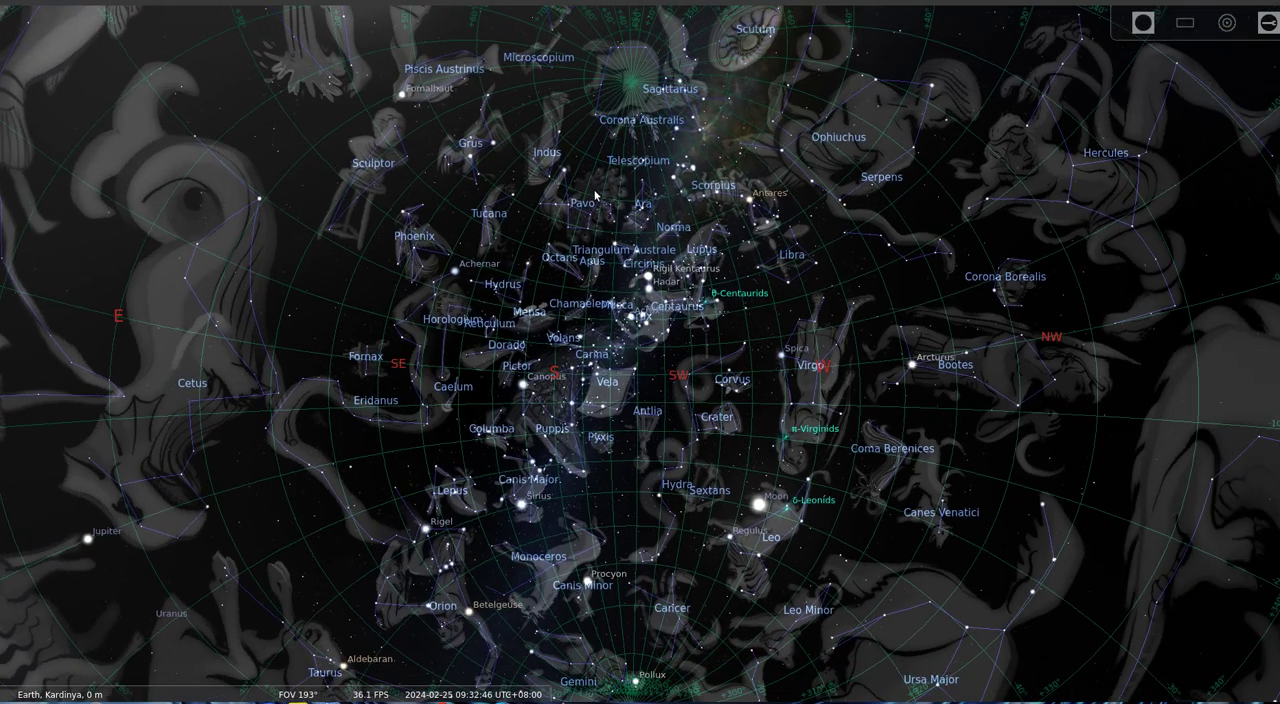
scroll(594, 196, "down", 1)
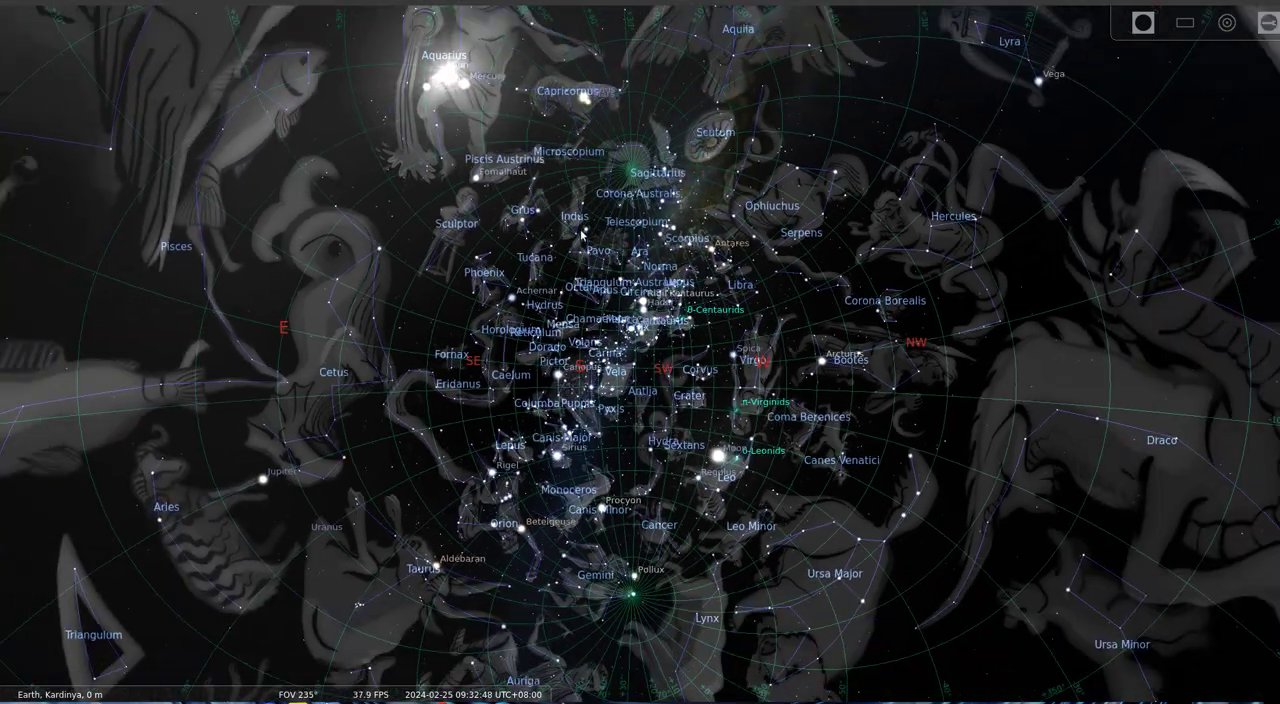
mouse_move(584, 226)
left_mouse_down()
mouse_move(620, 219)
mouse_move(428, 124)
left_mouse_up()
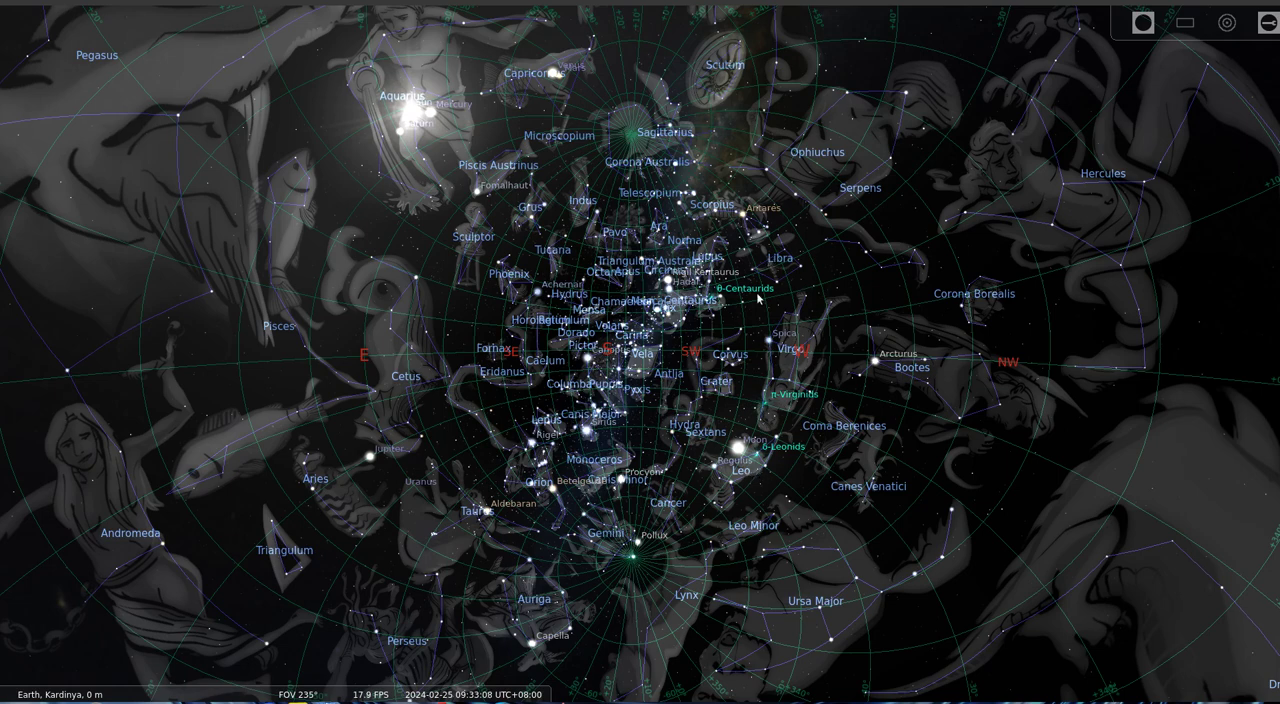
left_click_drag(648, 362, 662, 384)
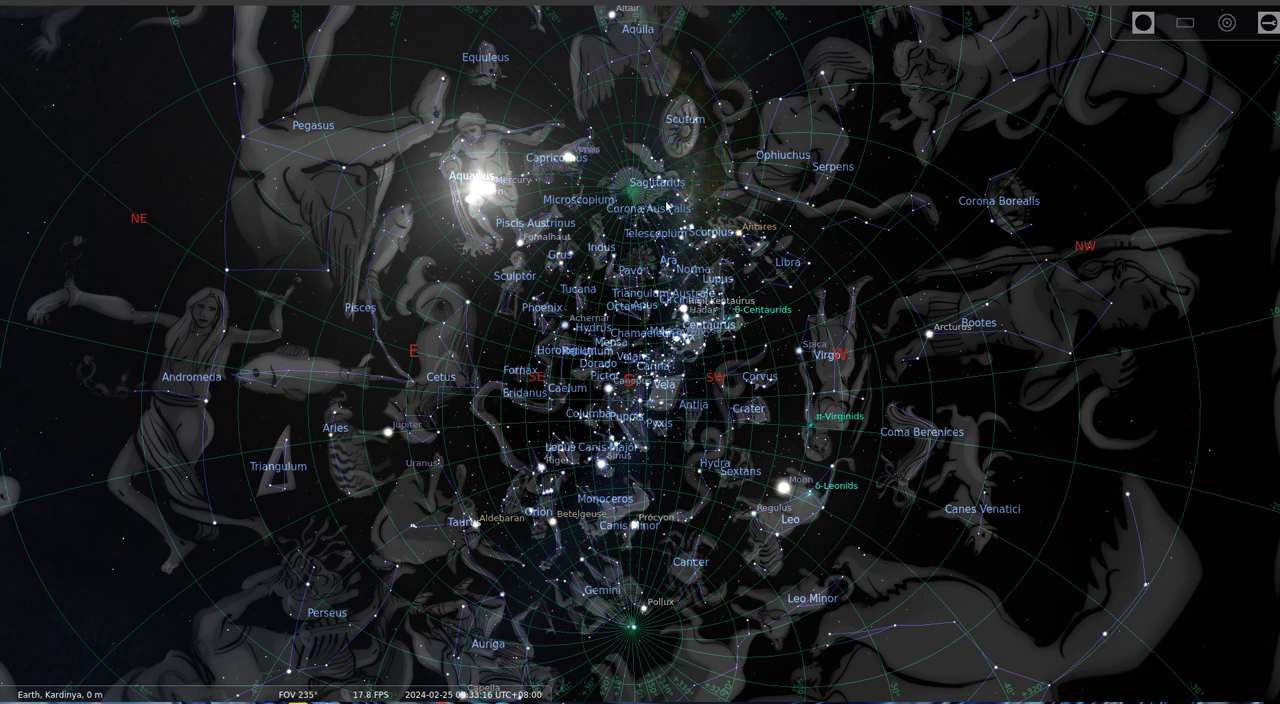
scroll(555, 267, "up", 2)
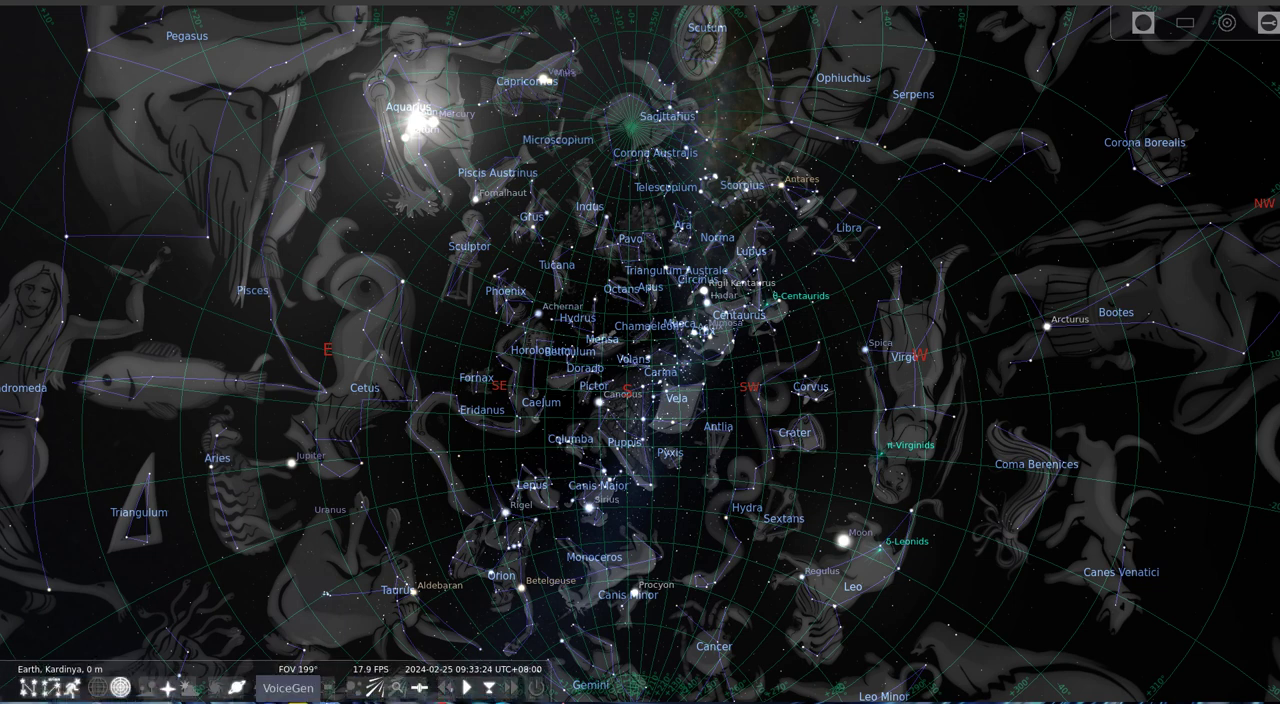
mouse_move(261, 687)
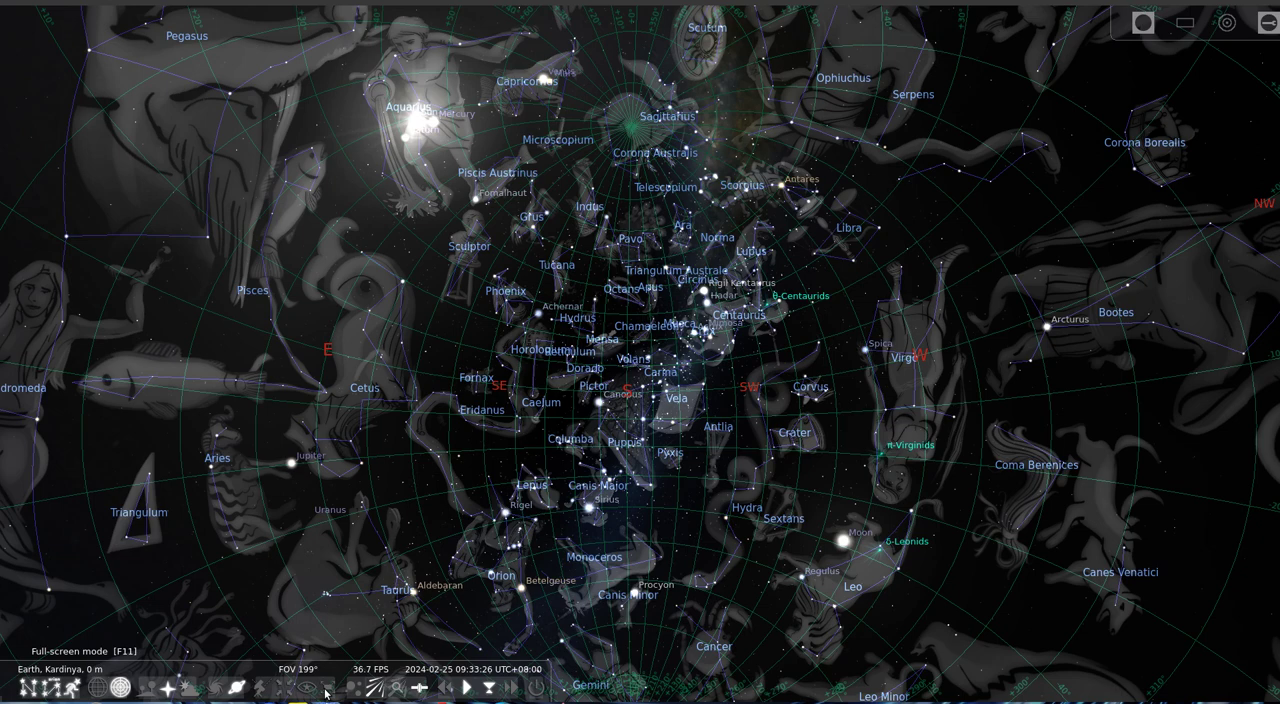
Switch the view to an equatorial mount and rotate the sky left
left_click(260, 688)
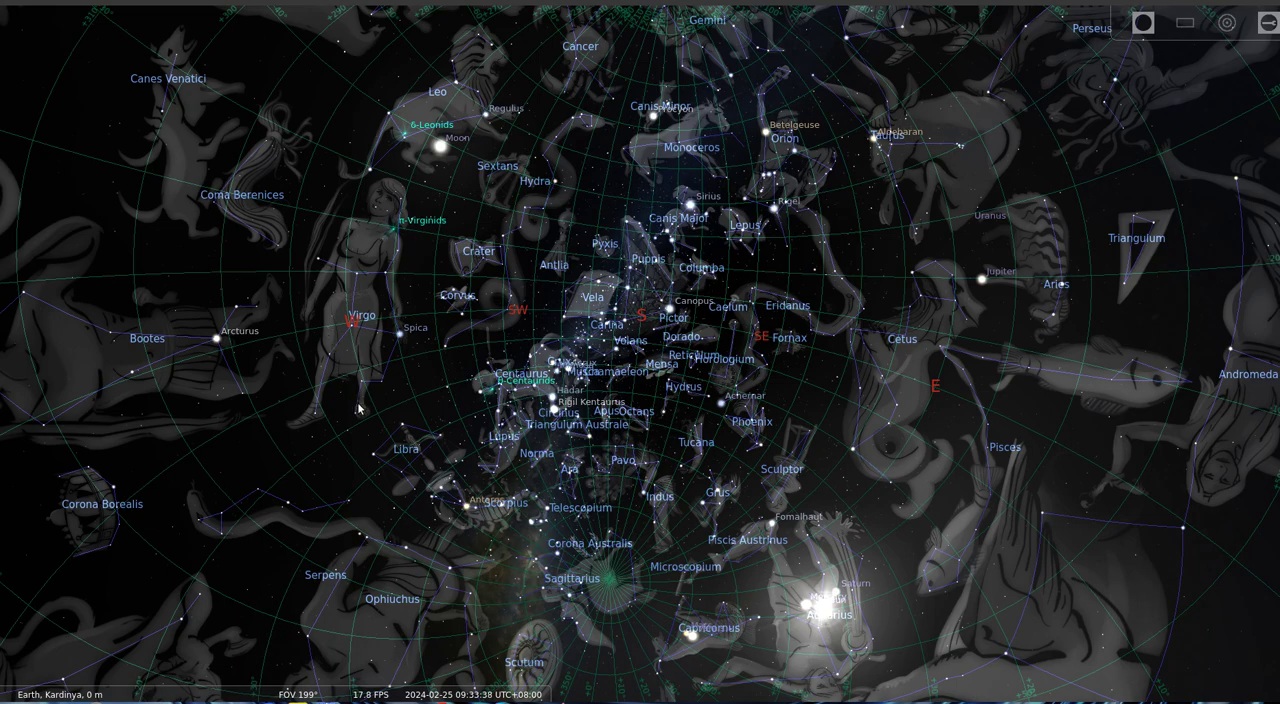
key("Left")
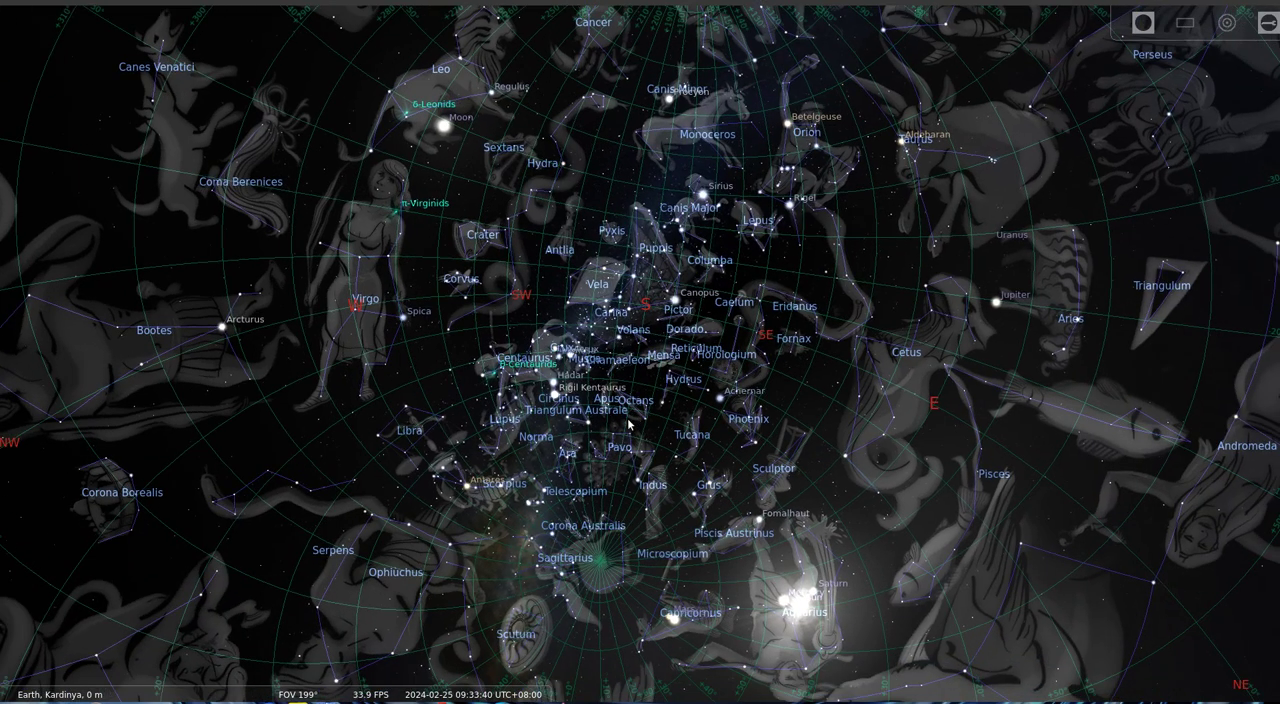
key("Left")
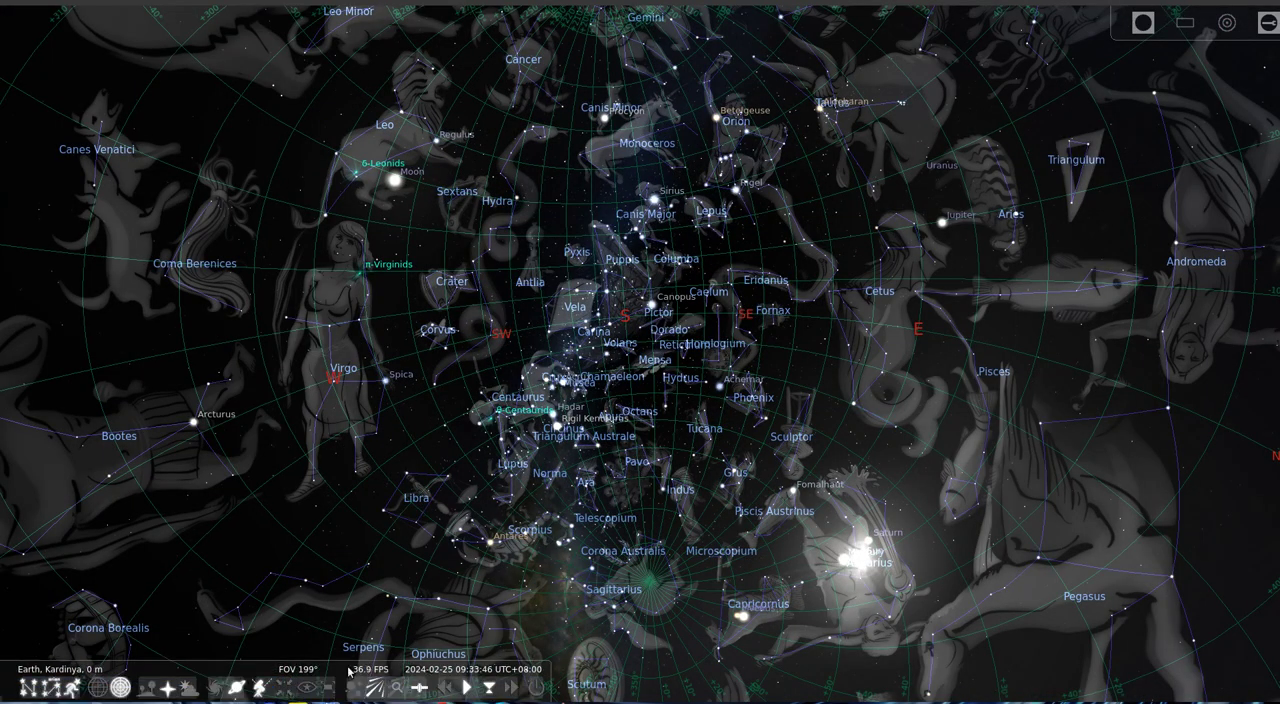
left_click(8, 413)
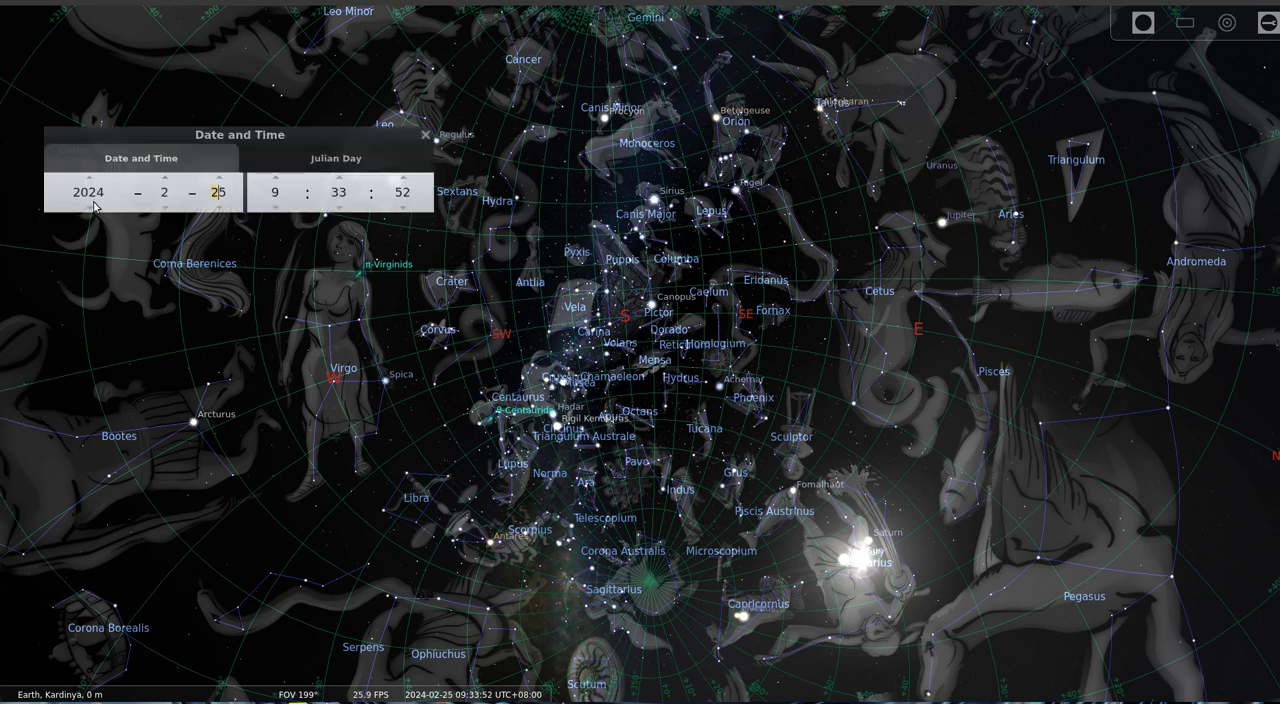
left_click(93, 203)
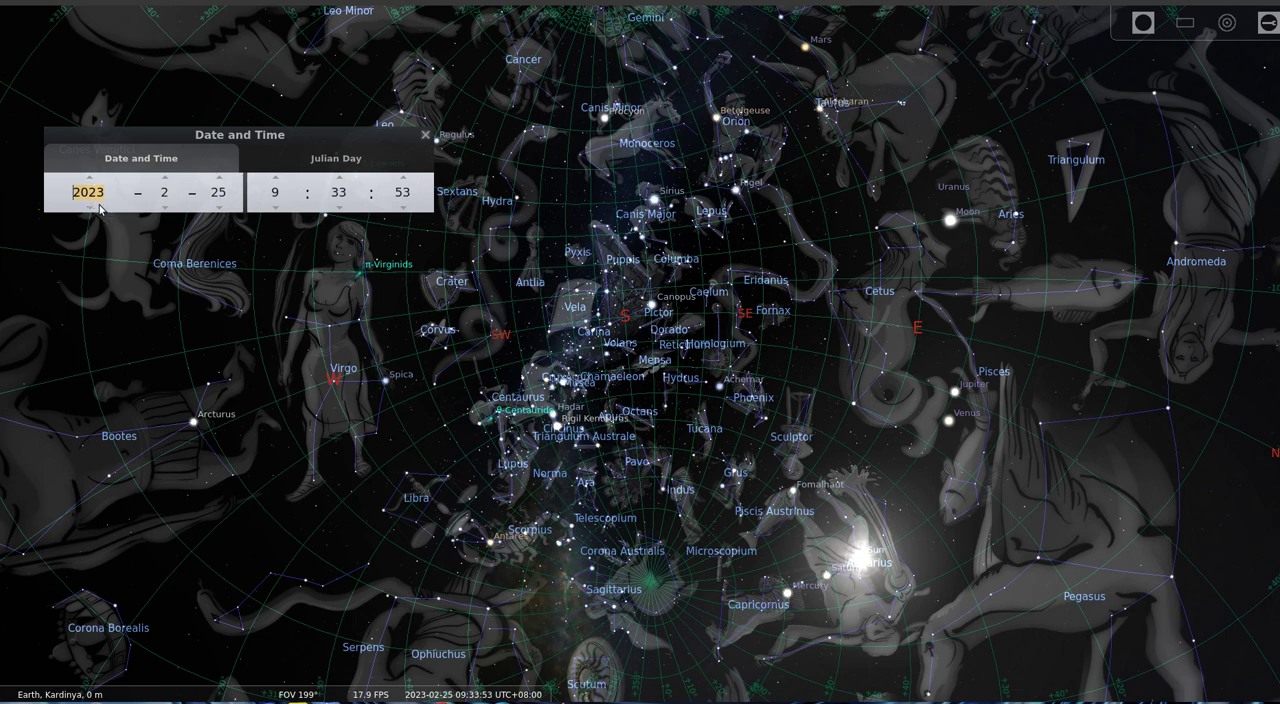
left_click(90, 180)
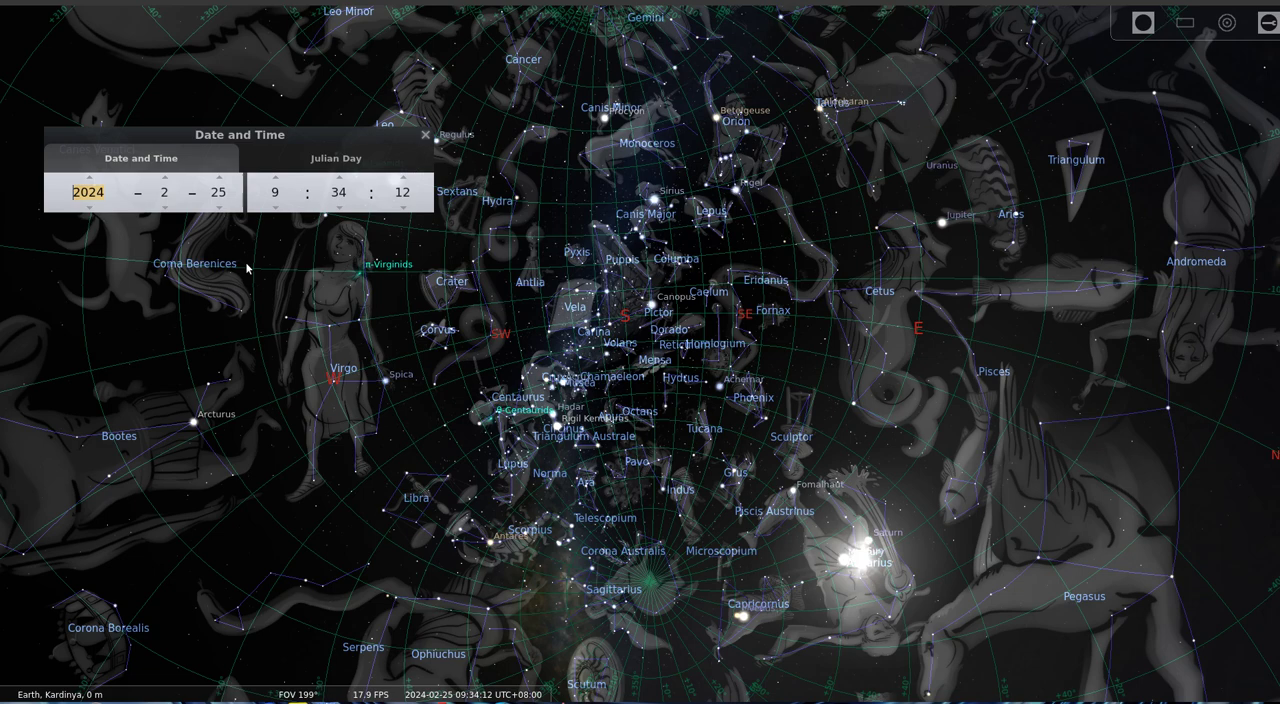
Step the day back to the 15th and the month back to January
left_click(221, 207)
left_click(221, 207)
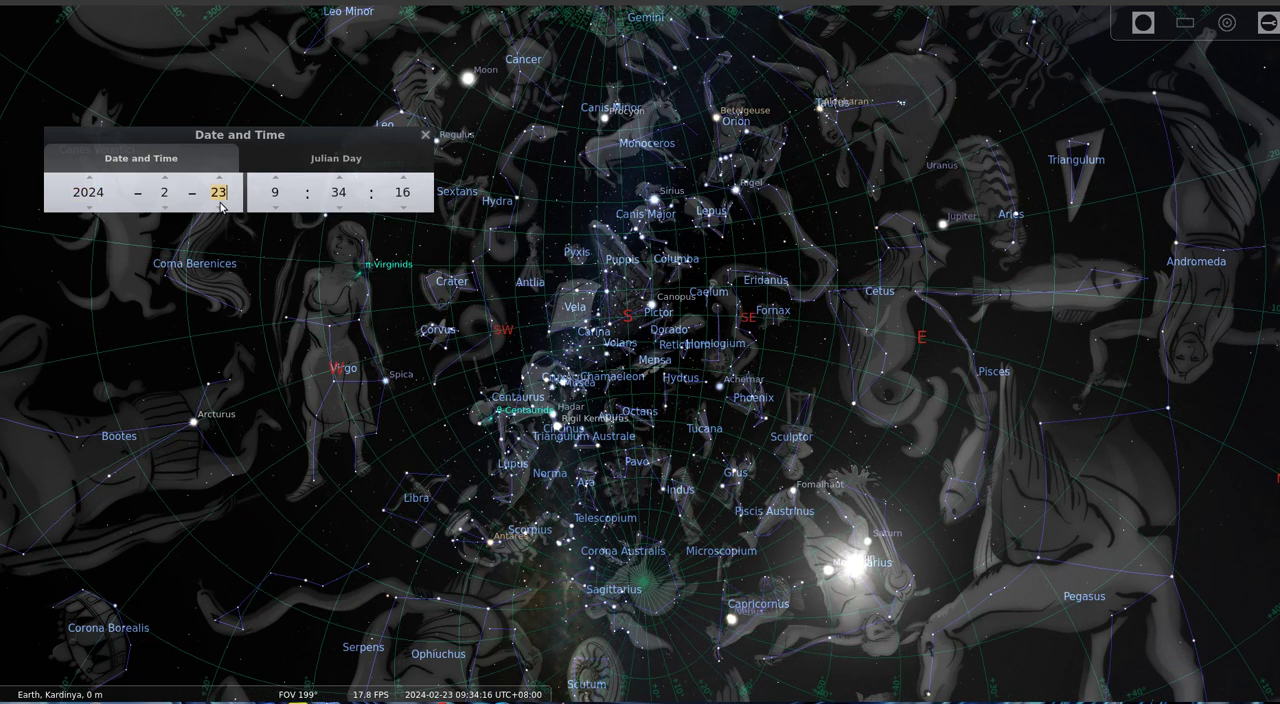
left_click(221, 207)
left_click(221, 207)
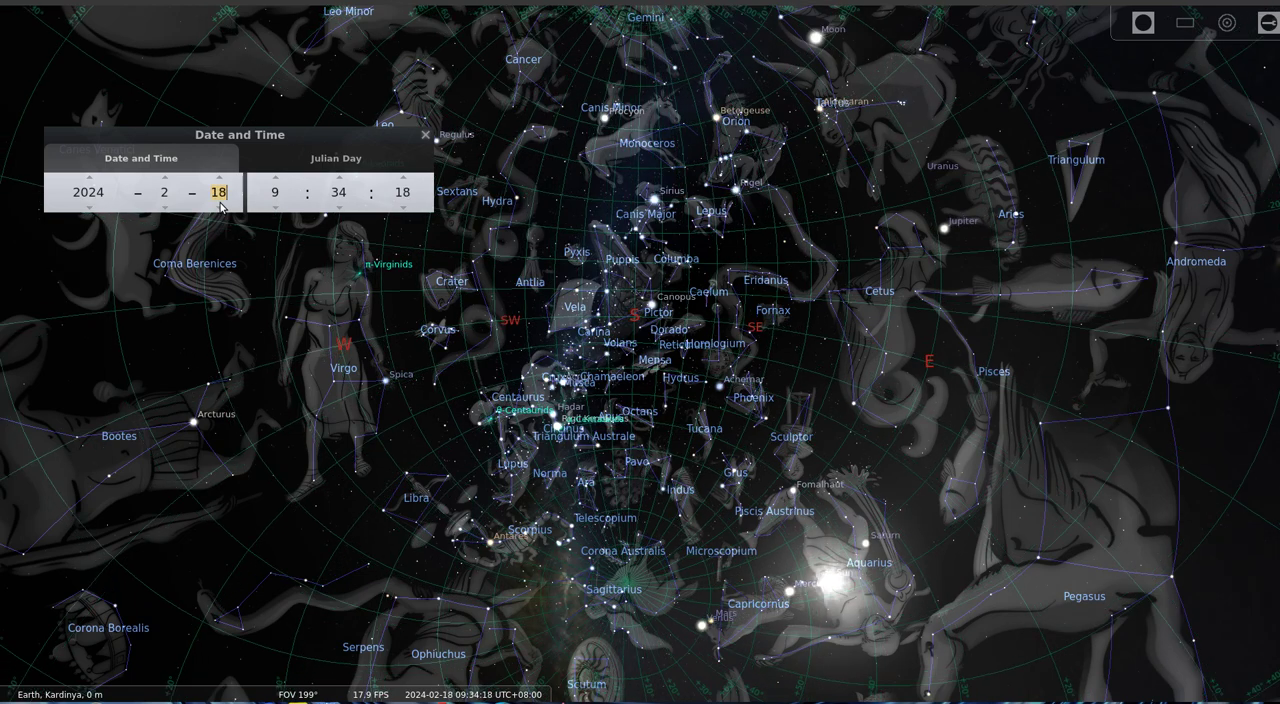
left_click(221, 207)
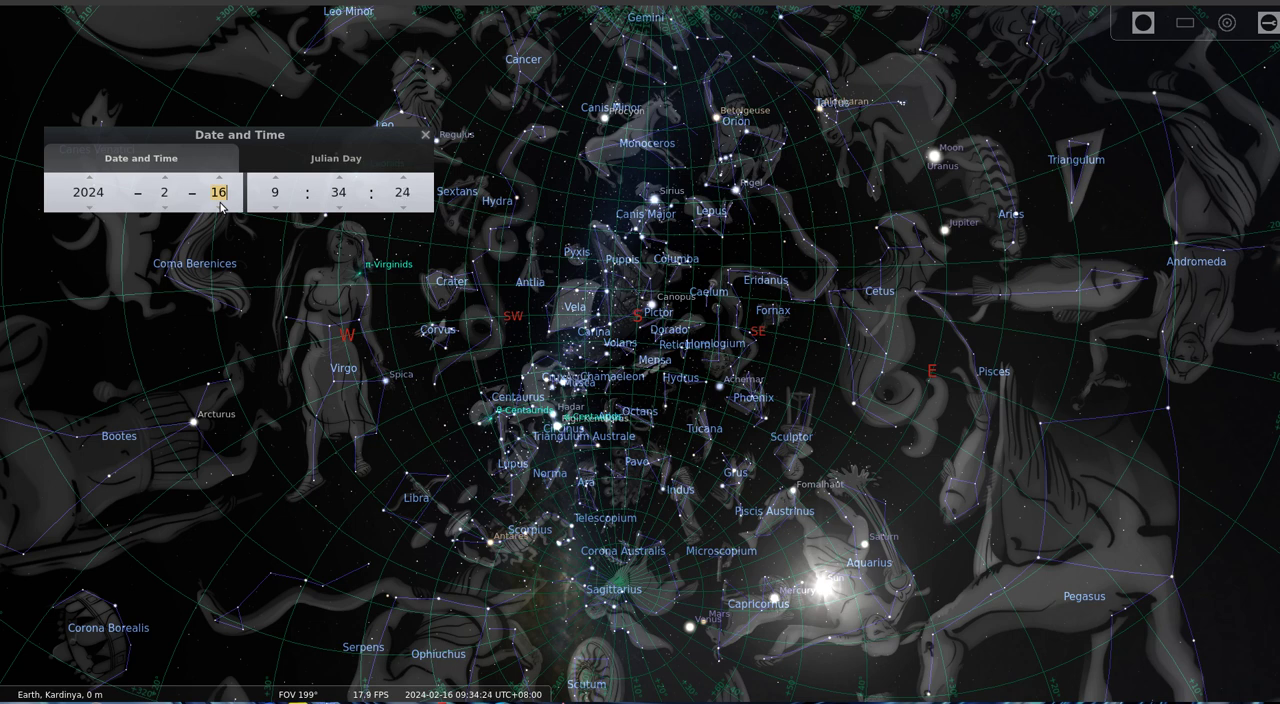
left_click(221, 207)
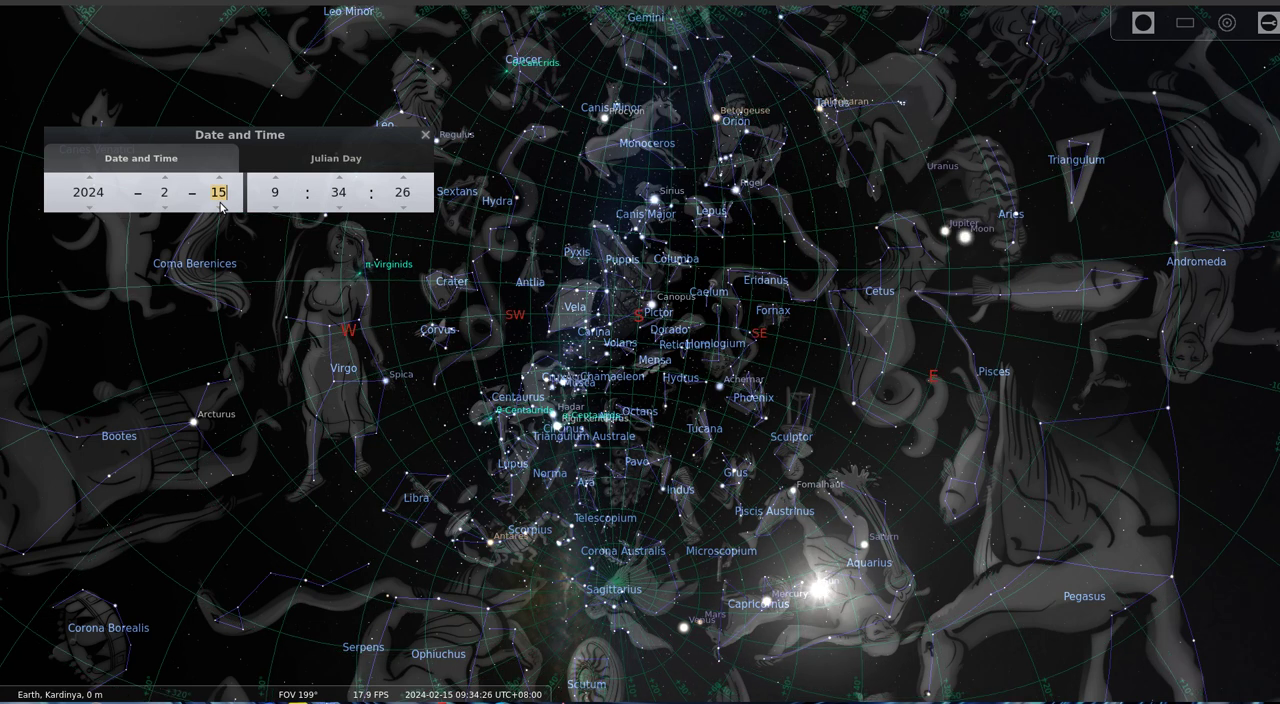
left_click(163, 207)
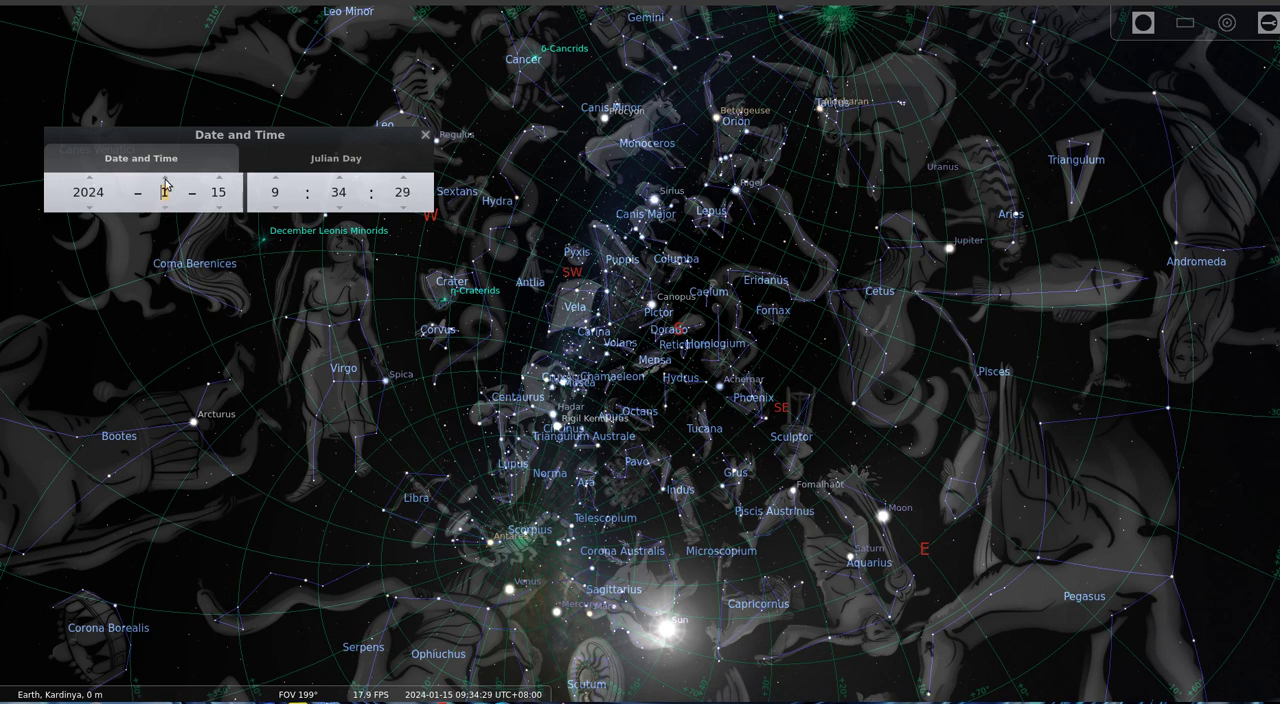
Advance the month to March, the day to the 30th, then the month to April
left_click(166, 179)
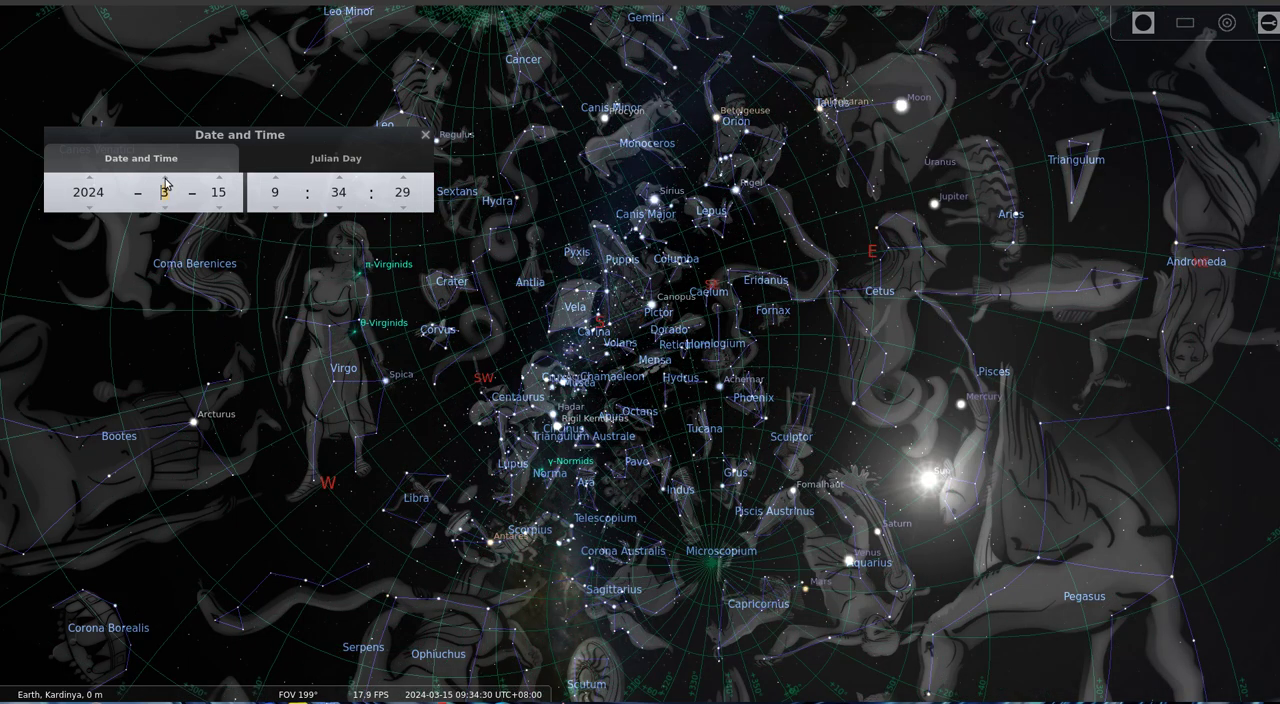
left_click(218, 180)
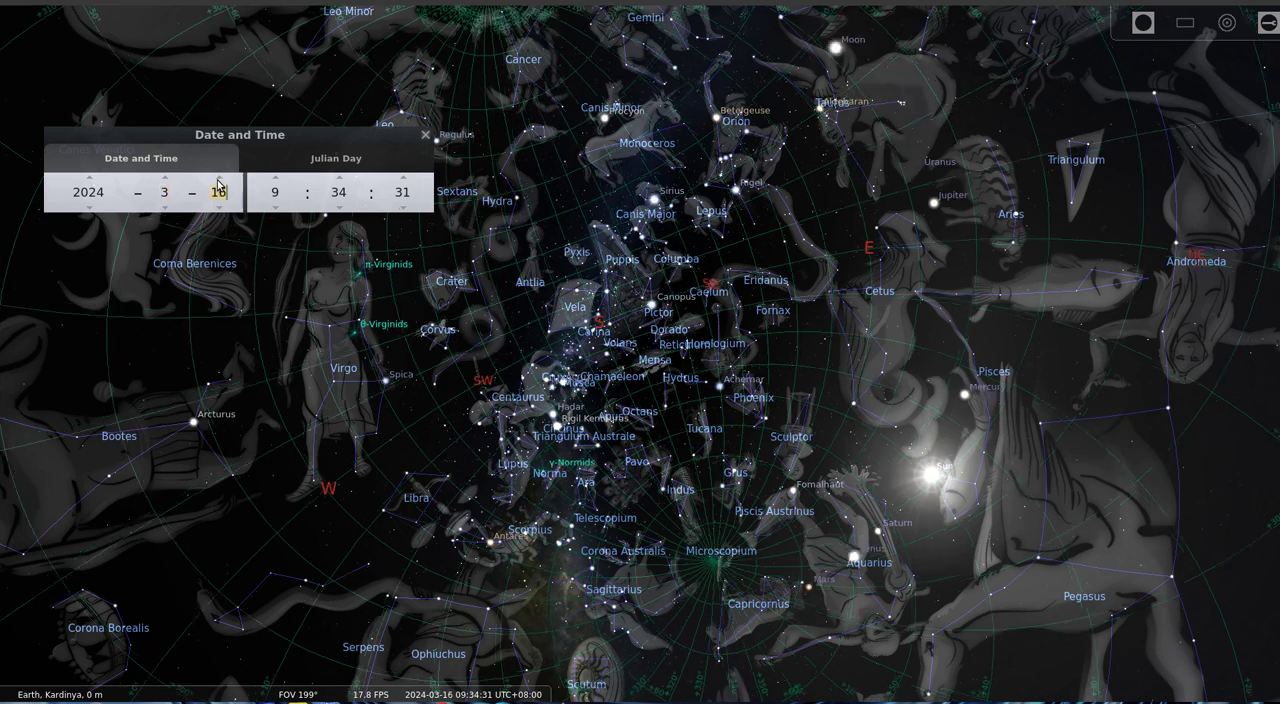
left_click(218, 180)
left_click(218, 180)
left_click(218, 180)
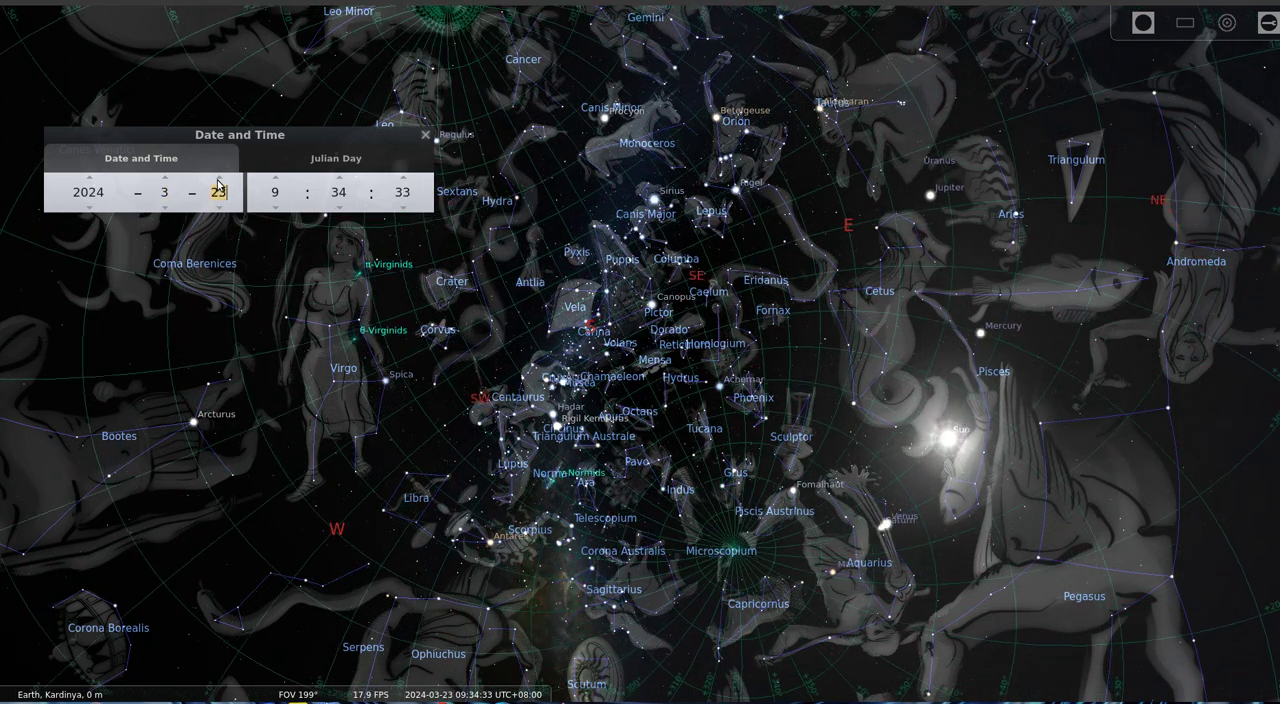
left_click(218, 180)
left_click(218, 180)
left_click(218, 180)
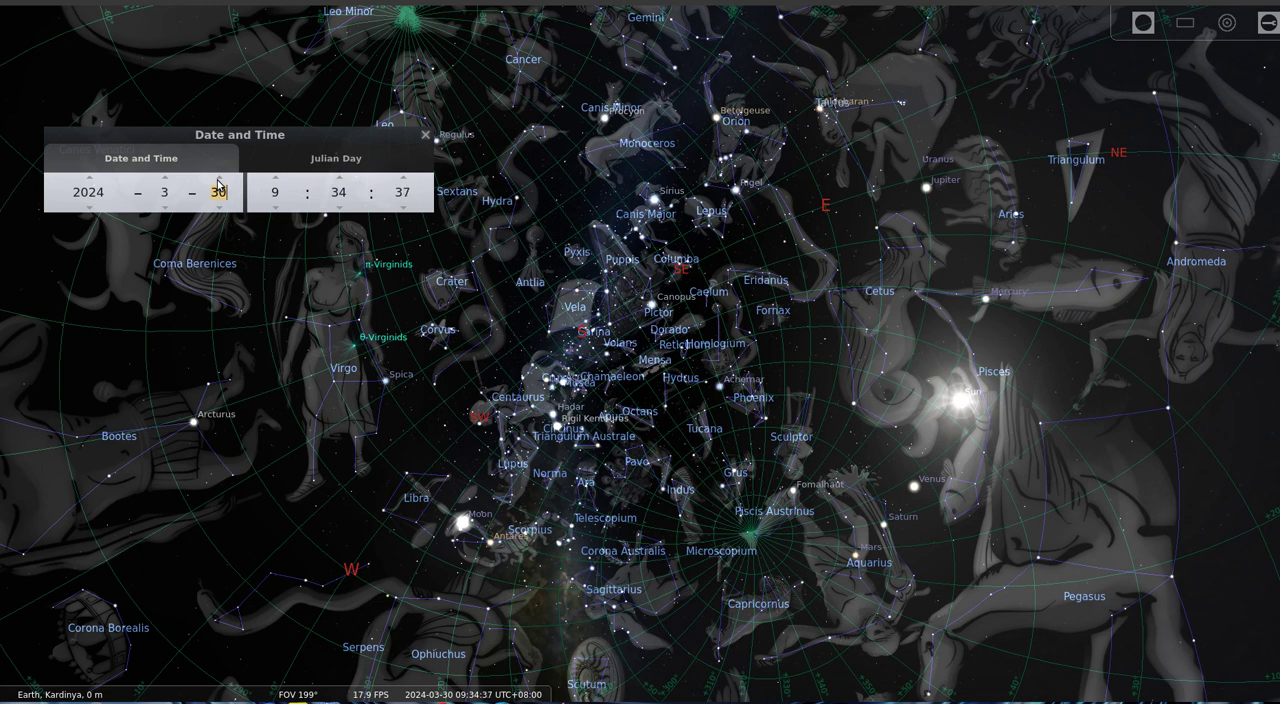
left_click(165, 180)
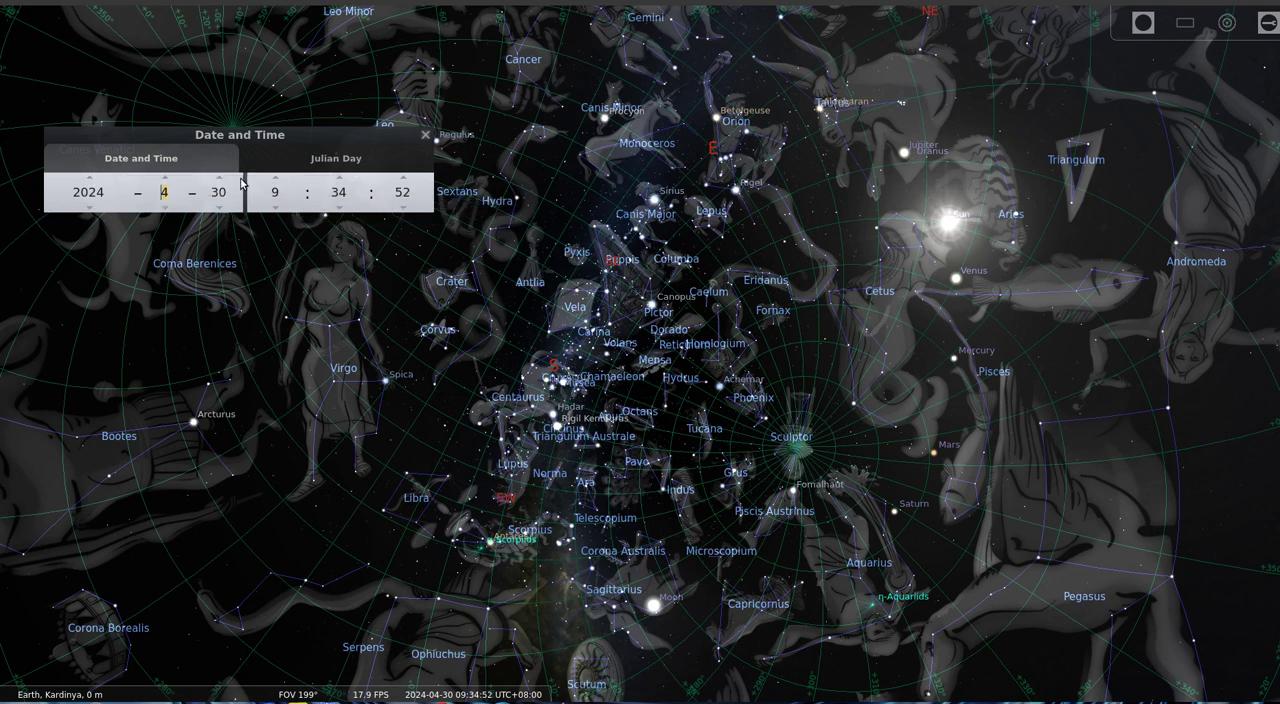
Step the date through 31 May and June to 1 July 2024
left_click(165, 180)
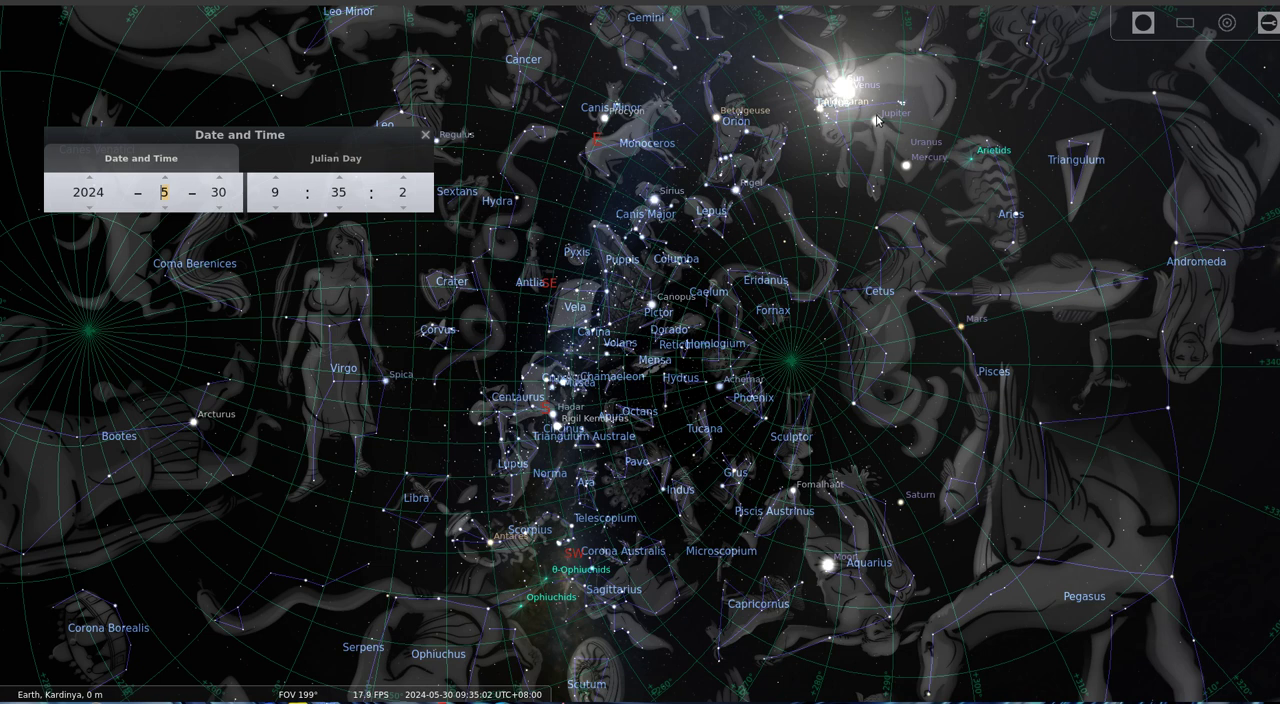
left_click(221, 179)
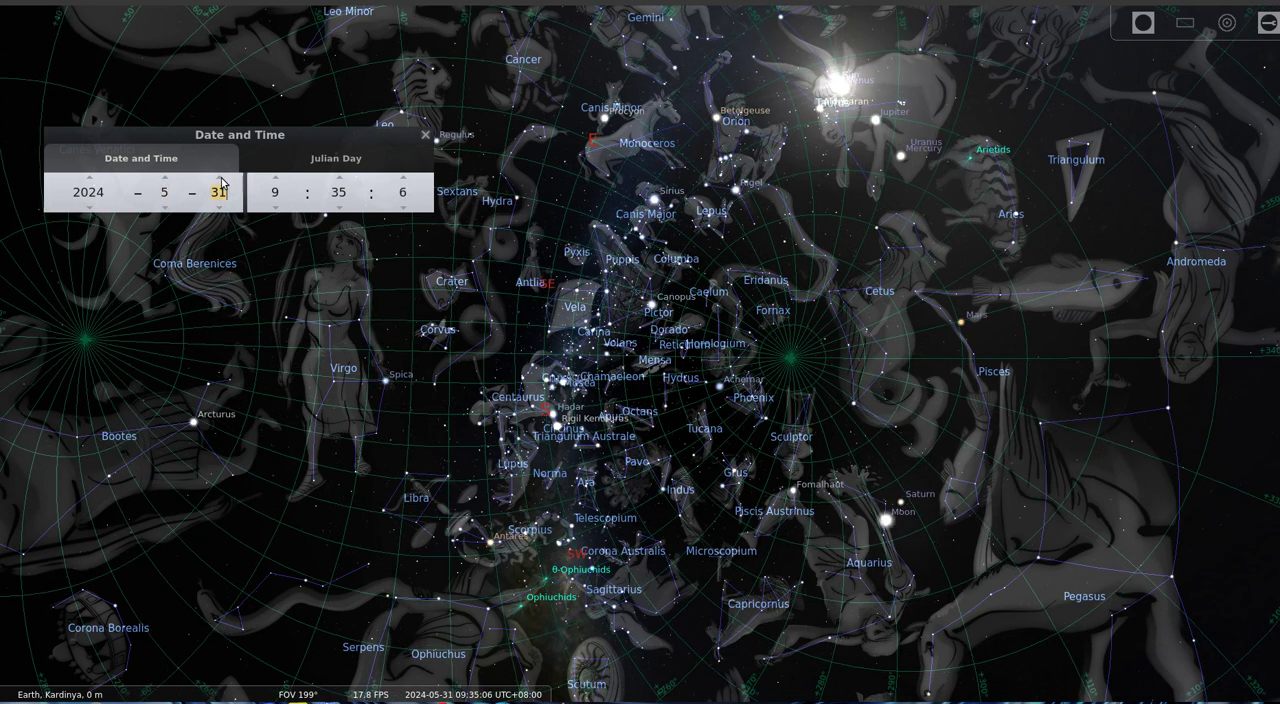
left_click(167, 180)
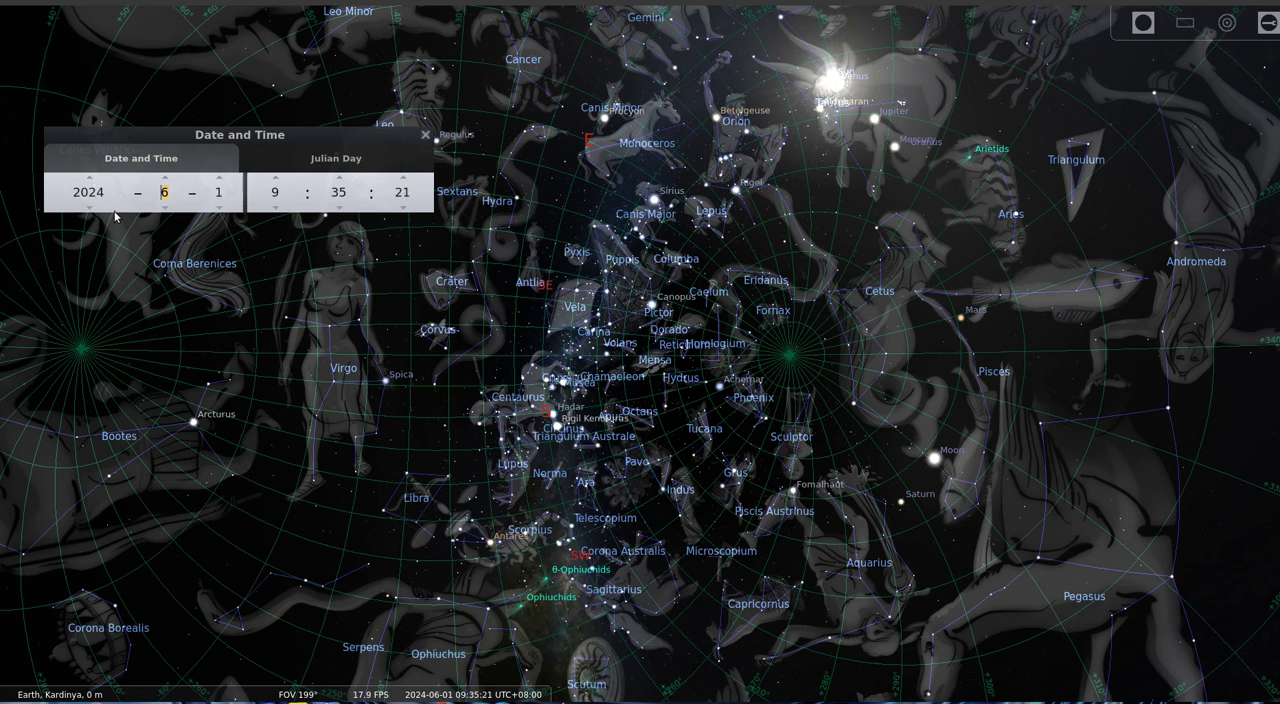
left_click(165, 178)
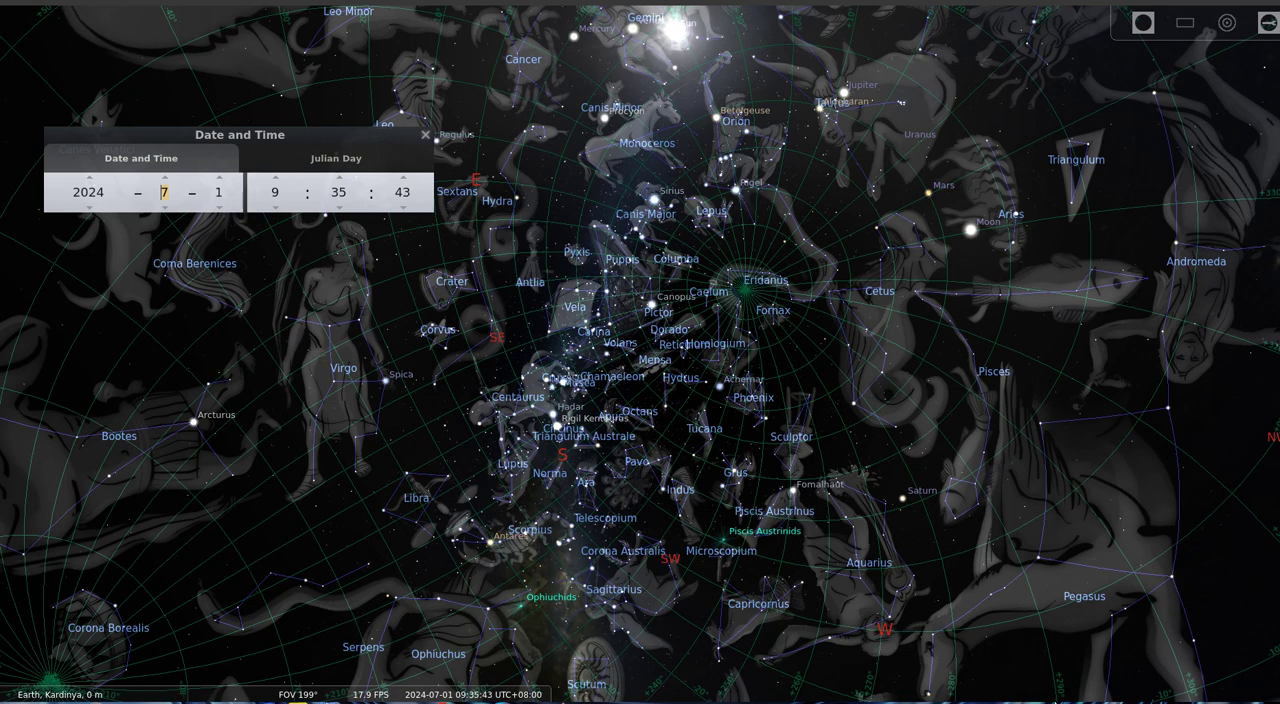
right_click(1100, 700)
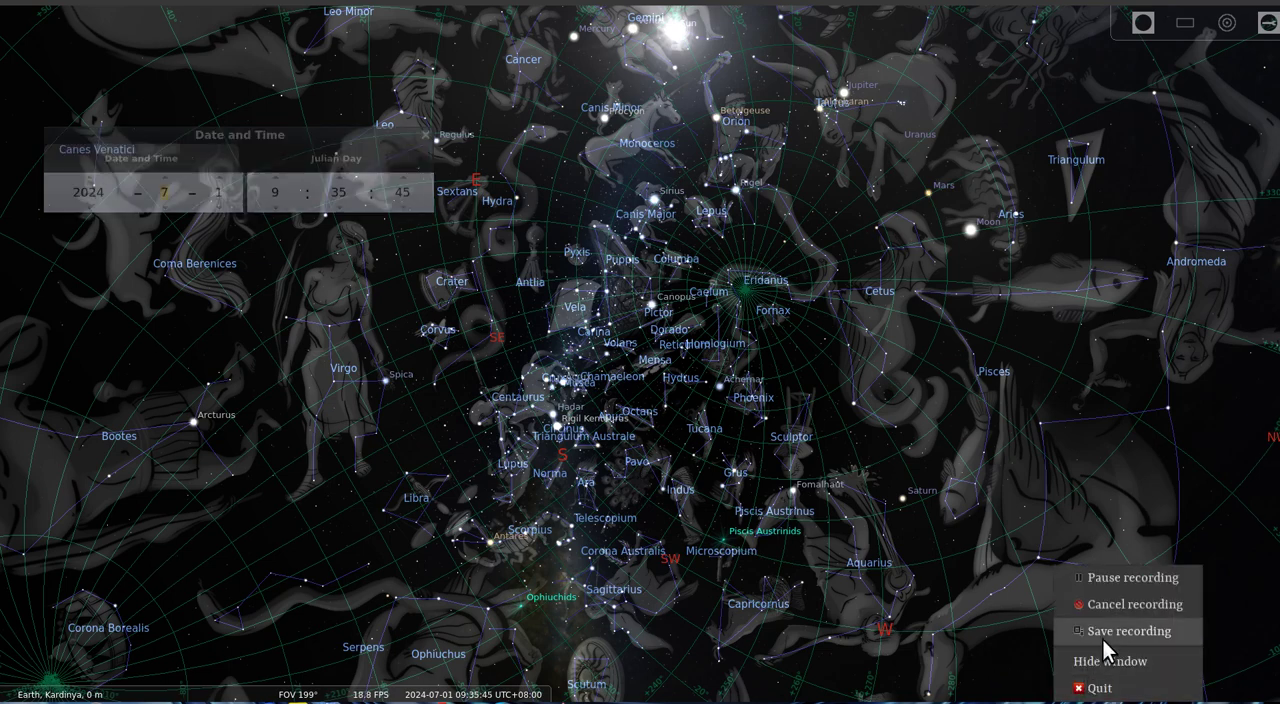